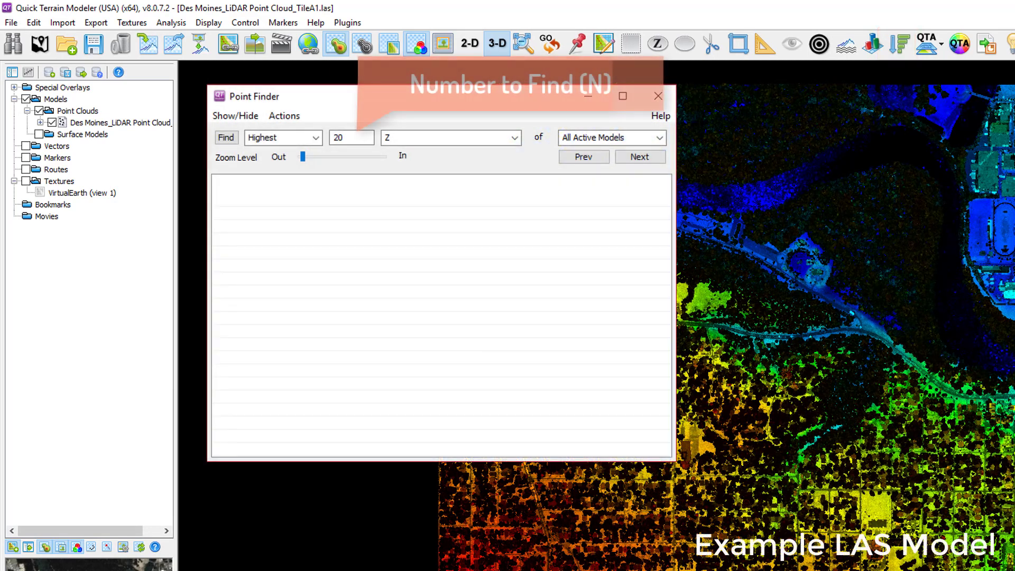
Expand the dropdown that chooses between highest and lowest values.
{"action": "key", "text": "alt+Down"}
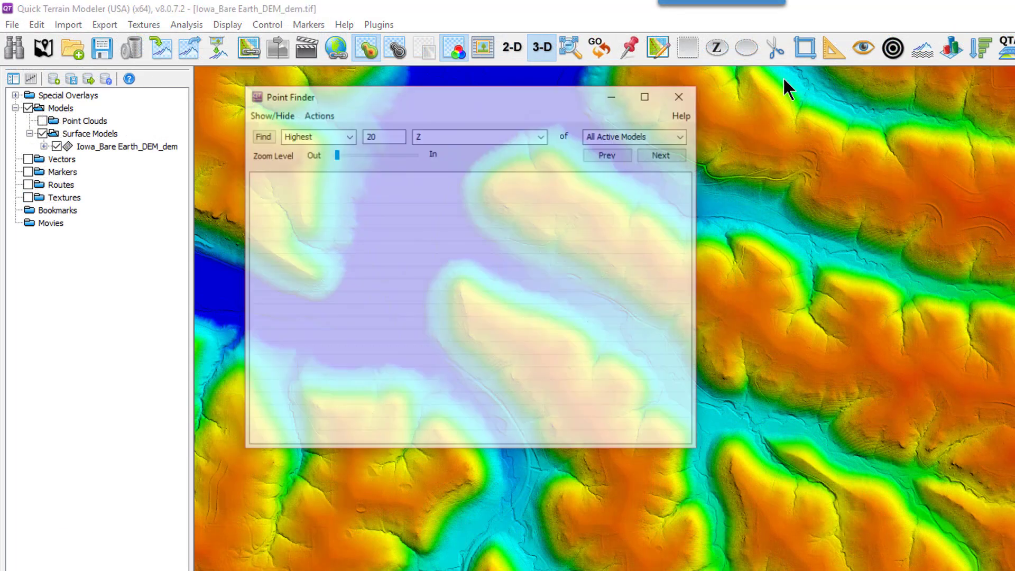
Check the attribute list for AGL, keep Z as the search attribute, and run Find on the bare-earth DEM.
{"action": "left_click", "coordinate": [546, 133]}
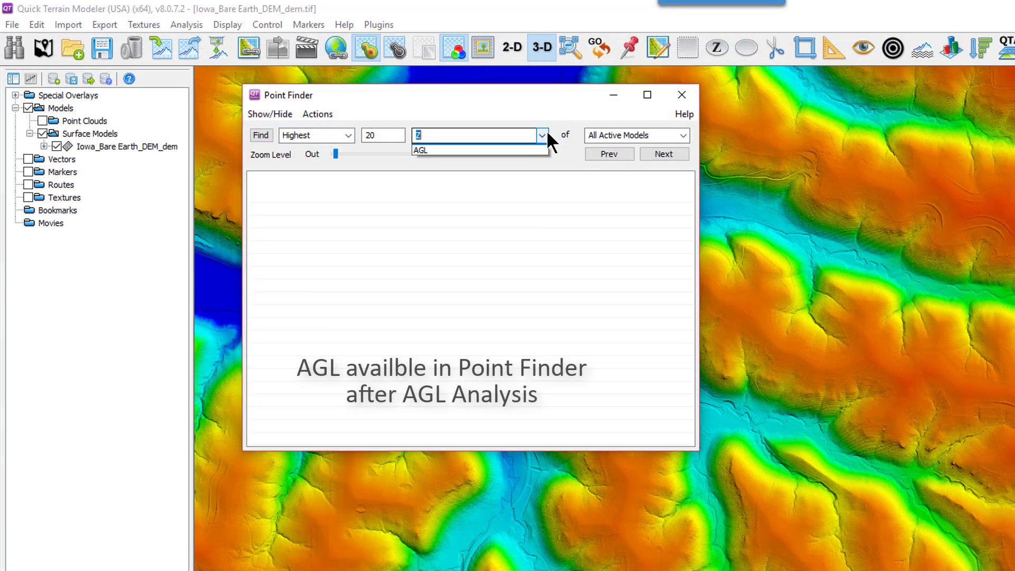
{"action": "left_click", "coordinate": [499, 139]}
{"action": "left_click", "coordinate": [262, 135]}
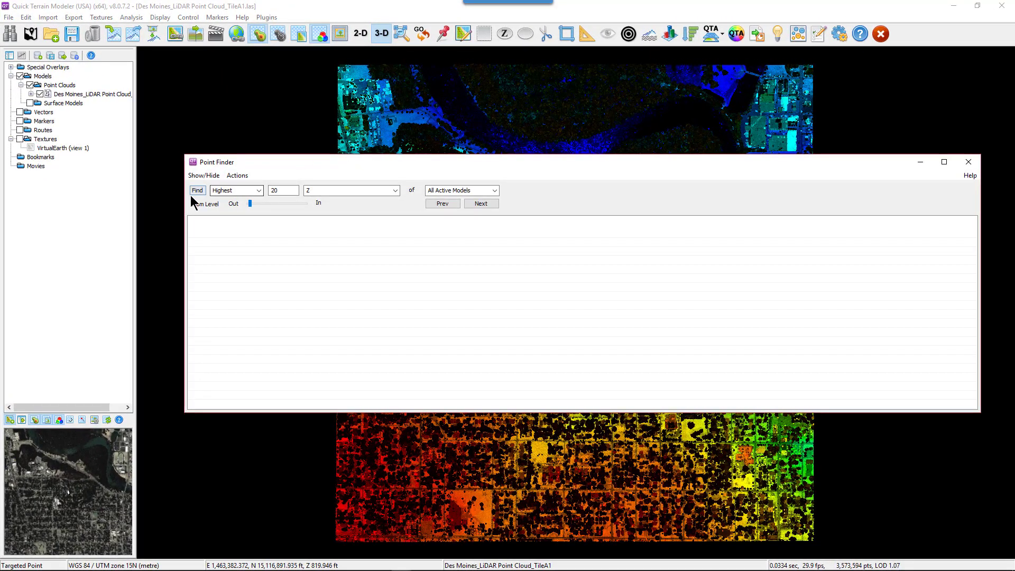
Find the 20 highest-Z points, sort them by Z highest first, and minimize the list.
{"action": "left_click", "coordinate": [197, 190]}
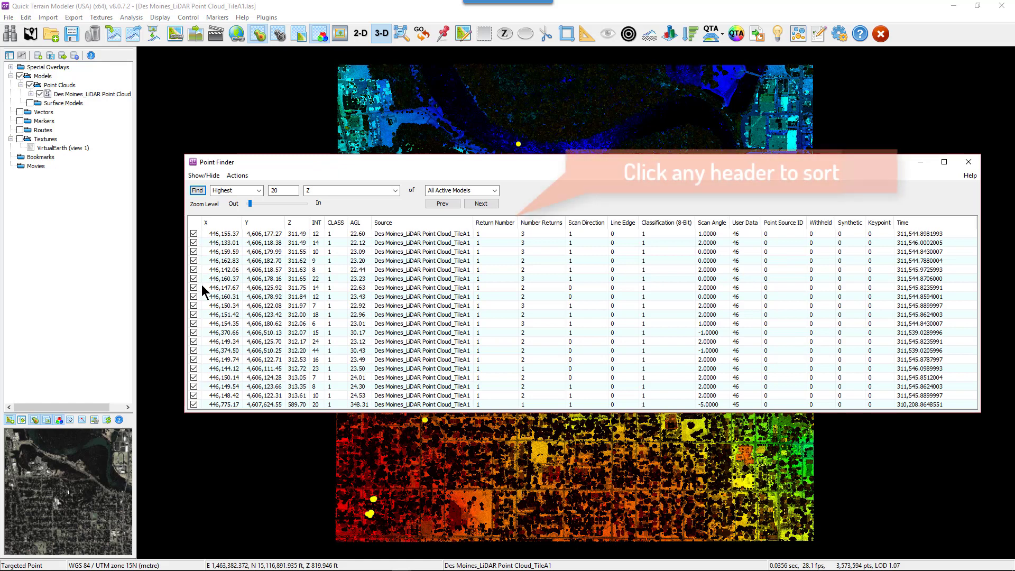
{"action": "left_click", "coordinate": [296, 225]}
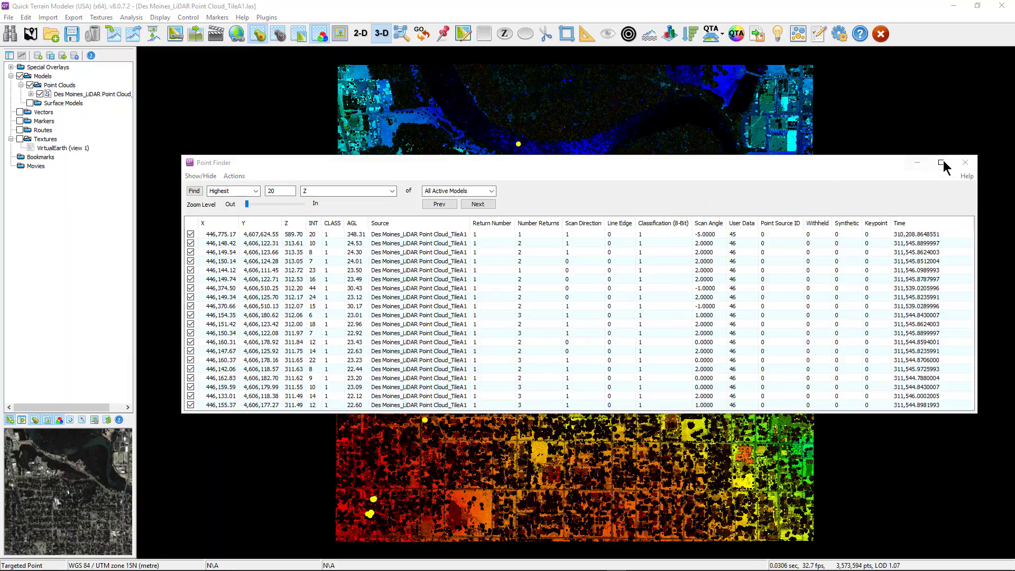
{"action": "left_click", "coordinate": [923, 164]}
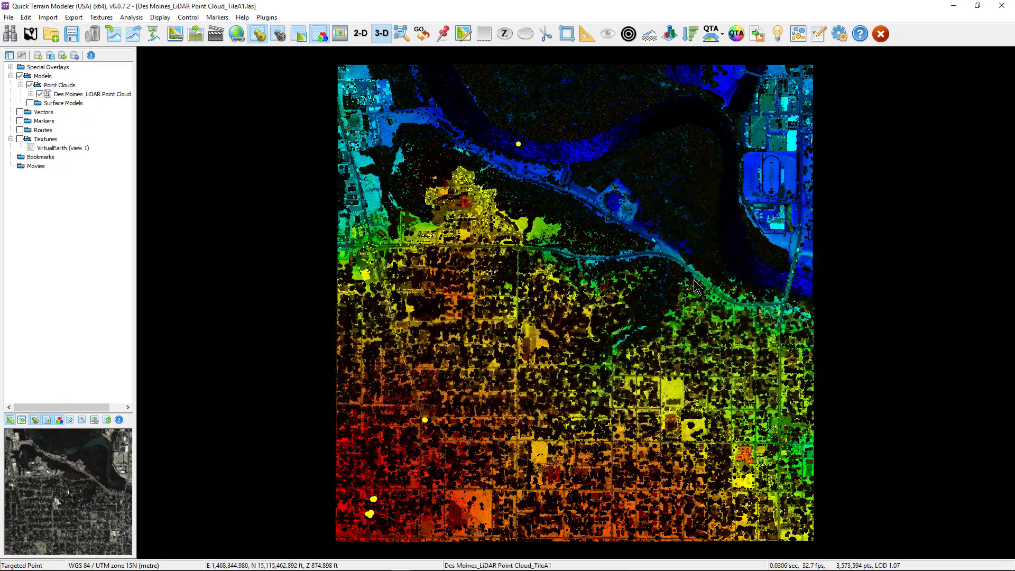
Tilt the cloud into perspective, then clear all highlight checks with Show/Hide > Clear All Checks.
{"action": "left_click_drag", "start_coordinate": [554, 370], "coordinate": [553, 291]}
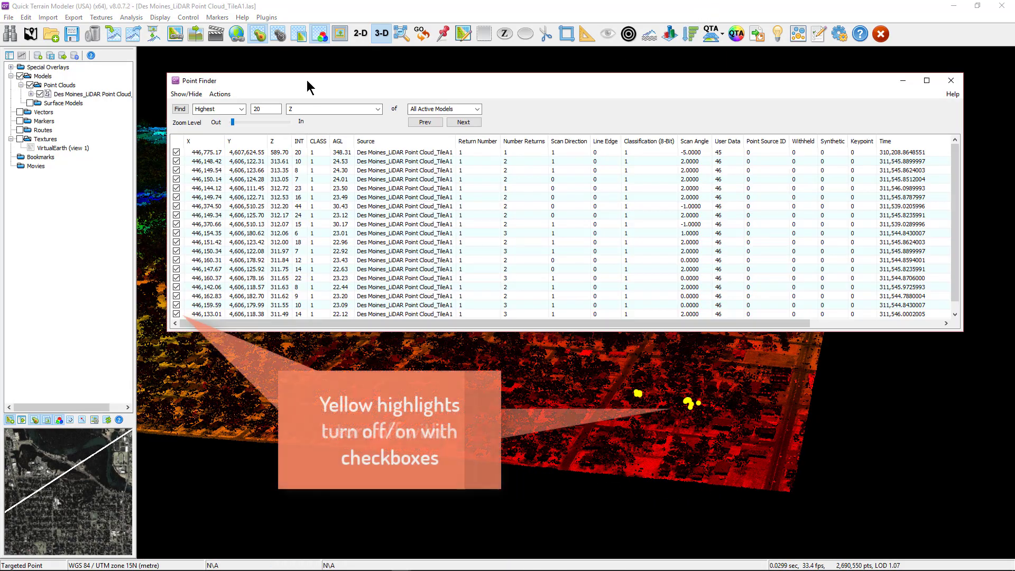
{"action": "left_click", "coordinate": [182, 94]}
{"action": "left_click", "coordinate": [187, 117]}
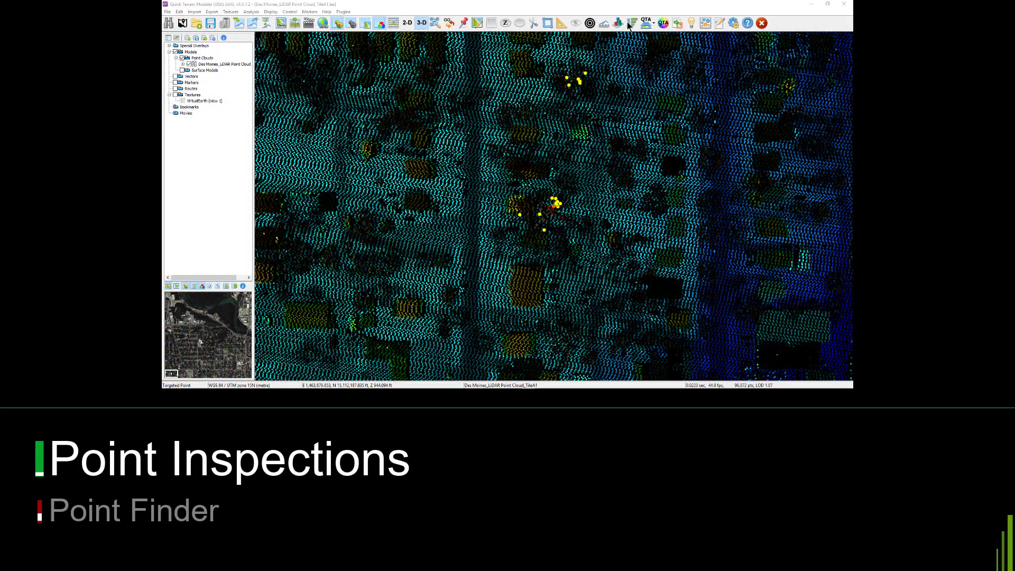
Open Point Query for the second-highest point (Z 313.61), then pan and tilt the view around it.
{"action": "left_click", "coordinate": [629, 25]}
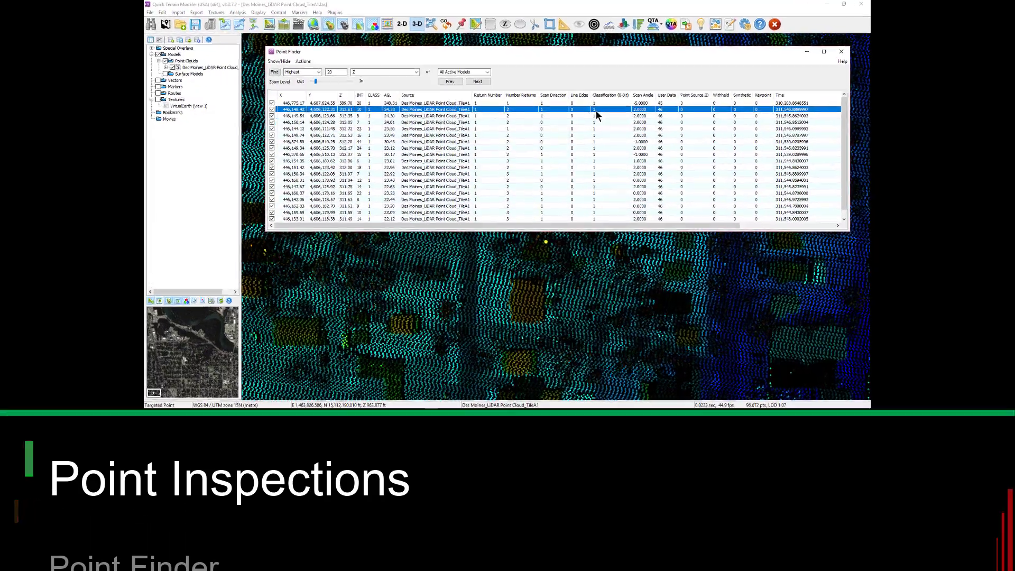
{"action": "double_click", "coordinate": [594, 103]}
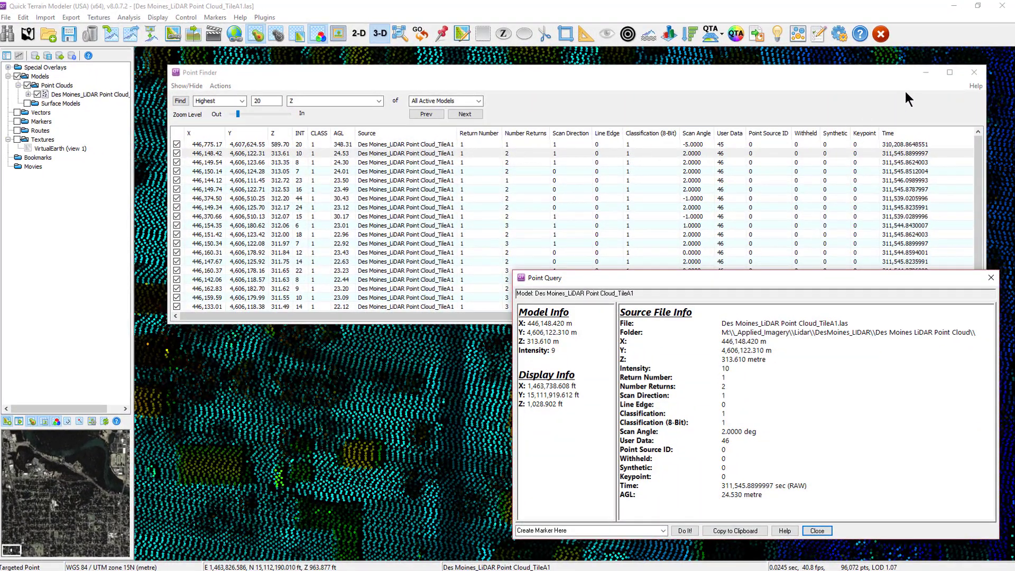
{"action": "left_click", "coordinate": [926, 72]}
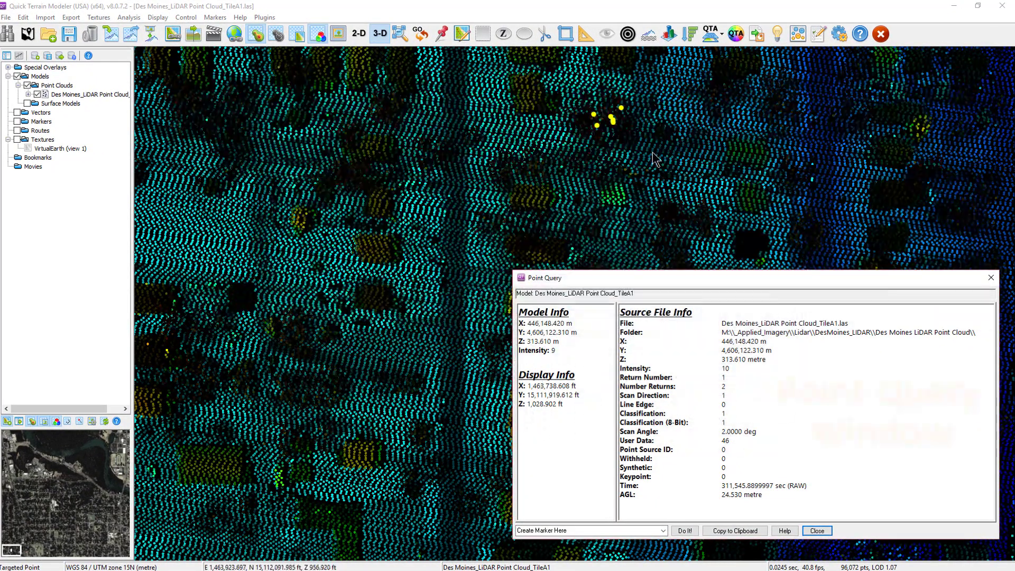
{"action": "left_click_drag", "start_coordinate": [707, 243], "coordinate": [584, 257]}
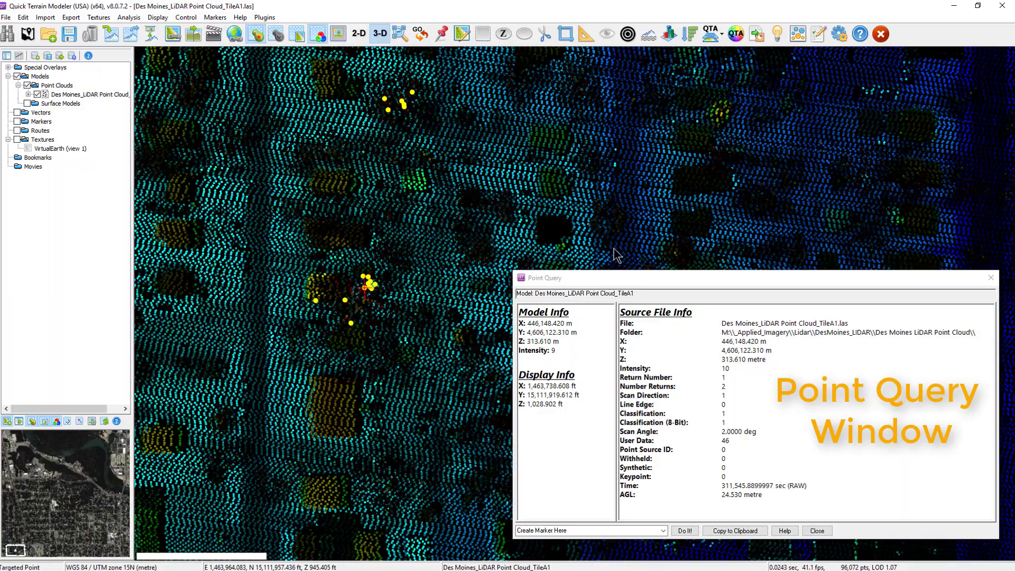
{"action": "left_click_drag", "start_coordinate": [283, 380], "coordinate": [365, 258]}
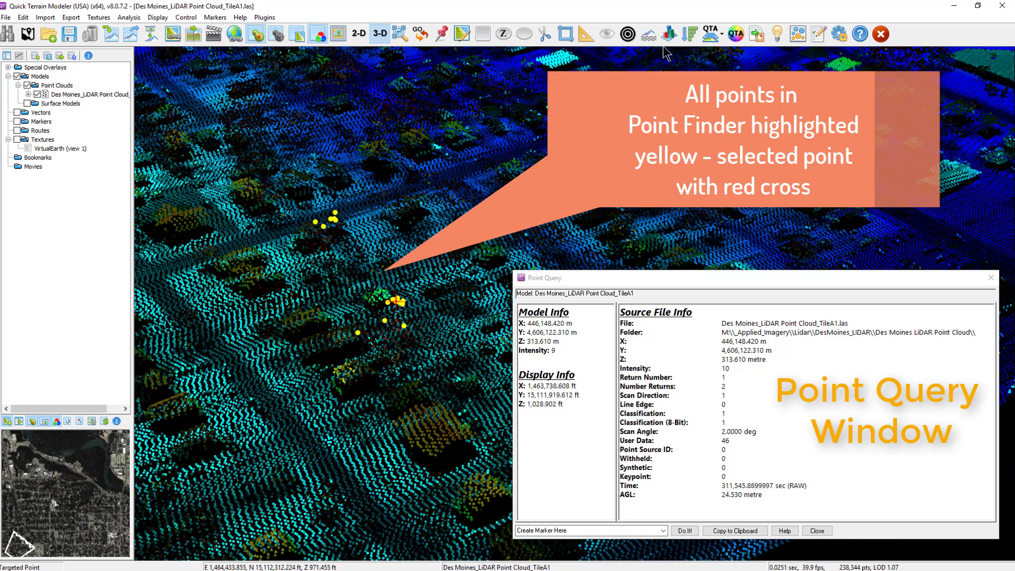
{"action": "left_click", "coordinate": [690, 34]}
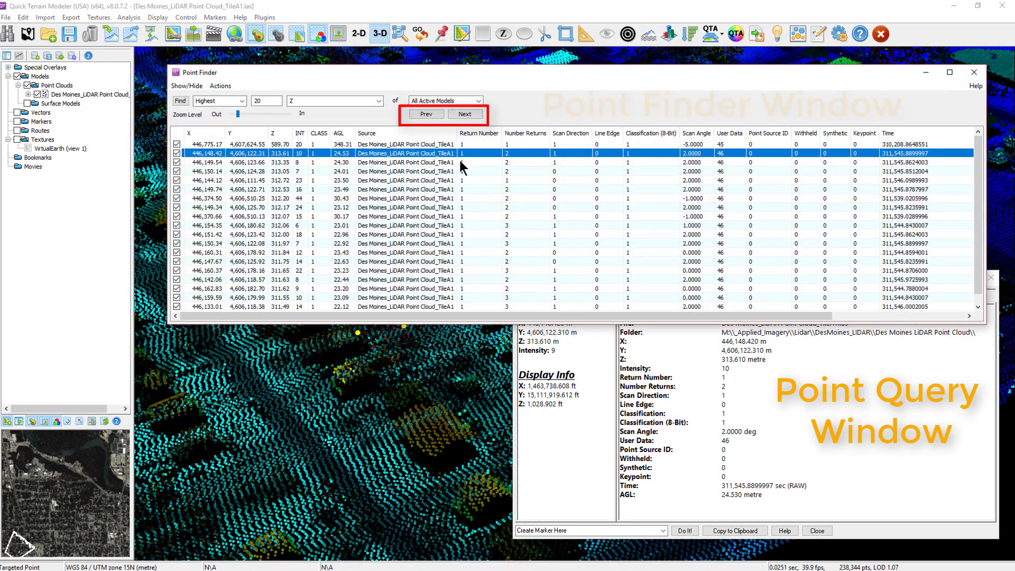
Show Point Query details for the third listed point, then Shift+click two more points in the cloud.
{"action": "left_click", "coordinate": [459, 161]}
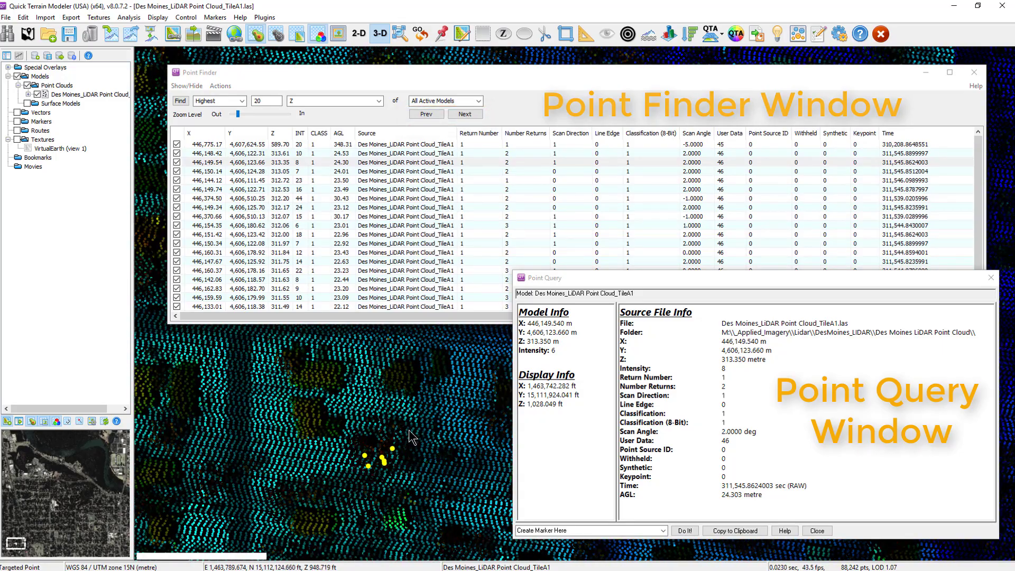
{"action": "left_click_drag", "start_coordinate": [413, 438], "coordinate": [339, 415]}
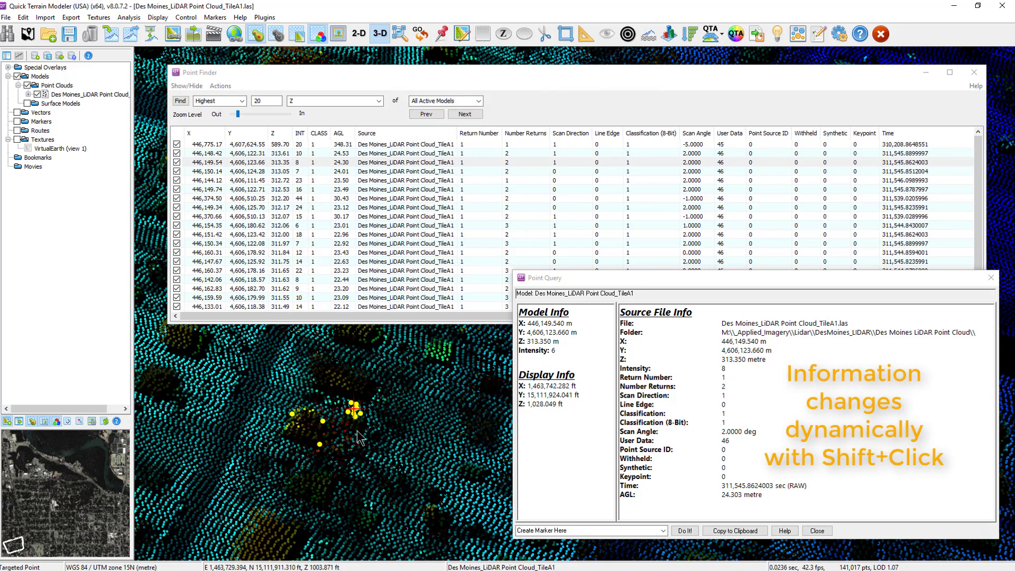
{"action": "left_click", "coordinate": [369, 416], "text": "shift"}
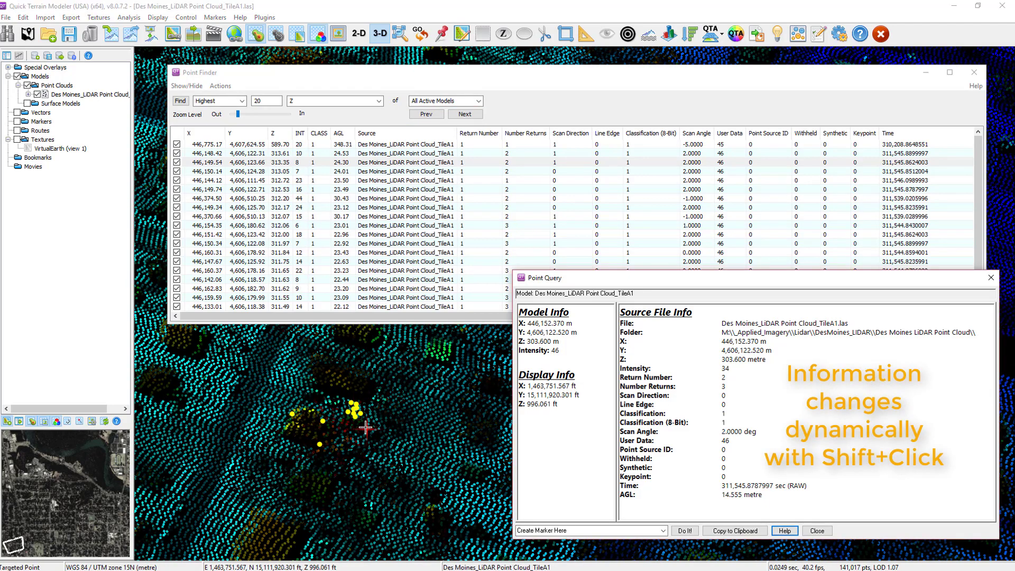
{"action": "left_click", "coordinate": [360, 389], "text": "shift"}
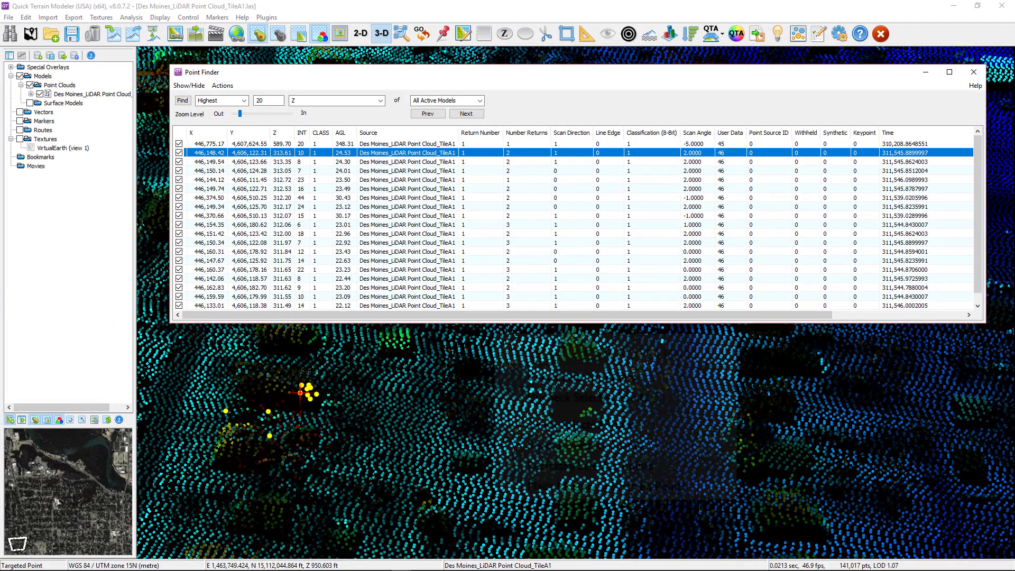
Select the rows at X 446,148.42, 446,370.66 and 446,147.67 and place markers at them.
{"action": "left_click_drag", "start_coordinate": [300, 393], "coordinate": [296, 397]}
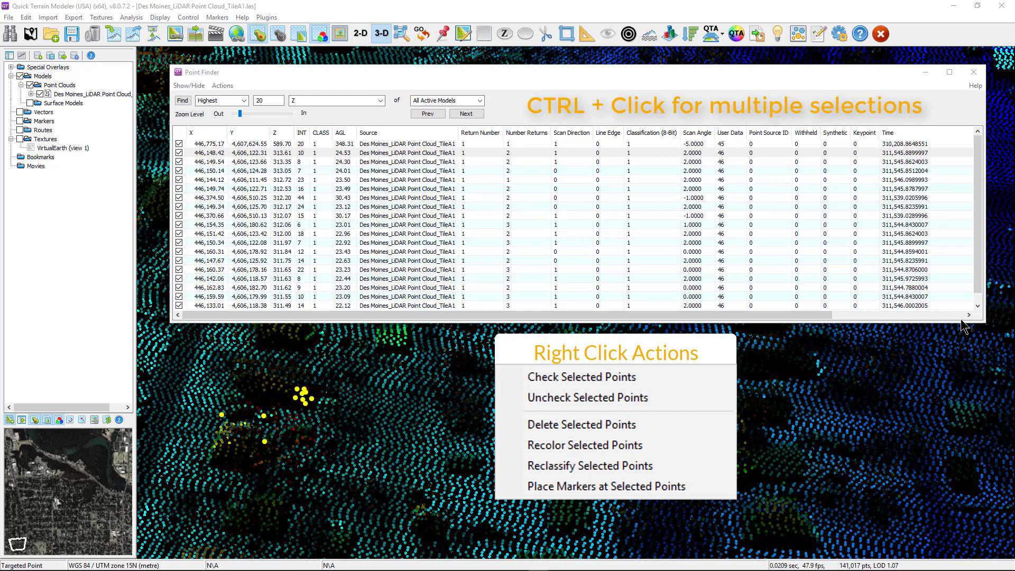
{"action": "left_click", "coordinate": [496, 154]}
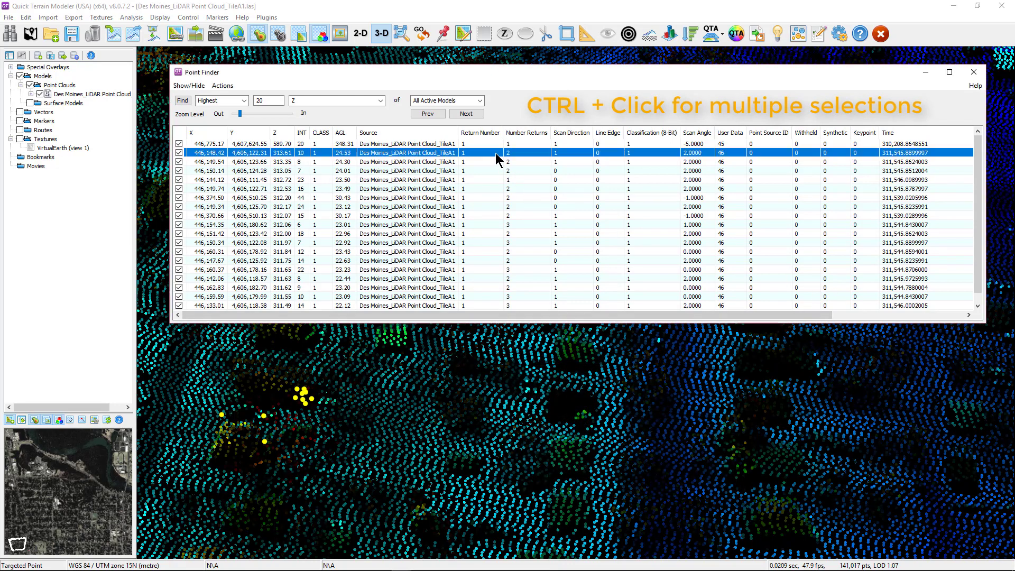
{"action": "left_click", "coordinate": [466, 216], "text": "ctrl"}
{"action": "left_click", "coordinate": [455, 261], "text": "ctrl"}
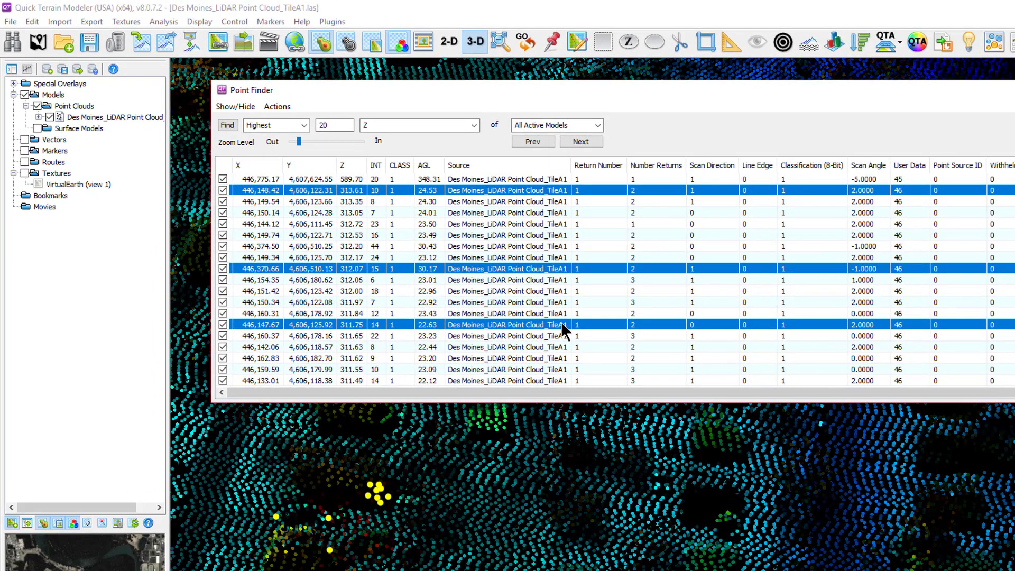
{"action": "right_click", "coordinate": [563, 331]}
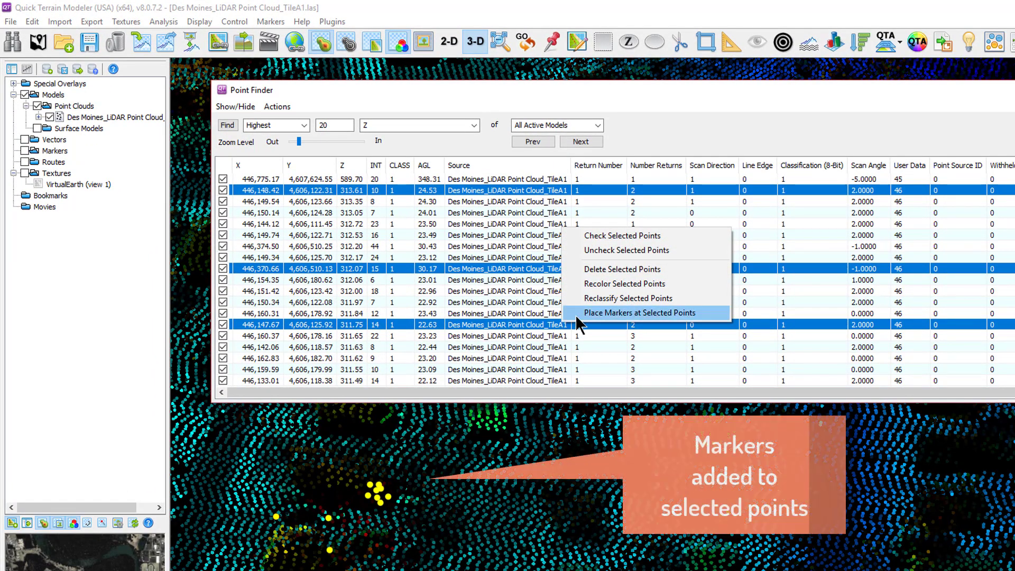
{"action": "left_click", "coordinate": [577, 317]}
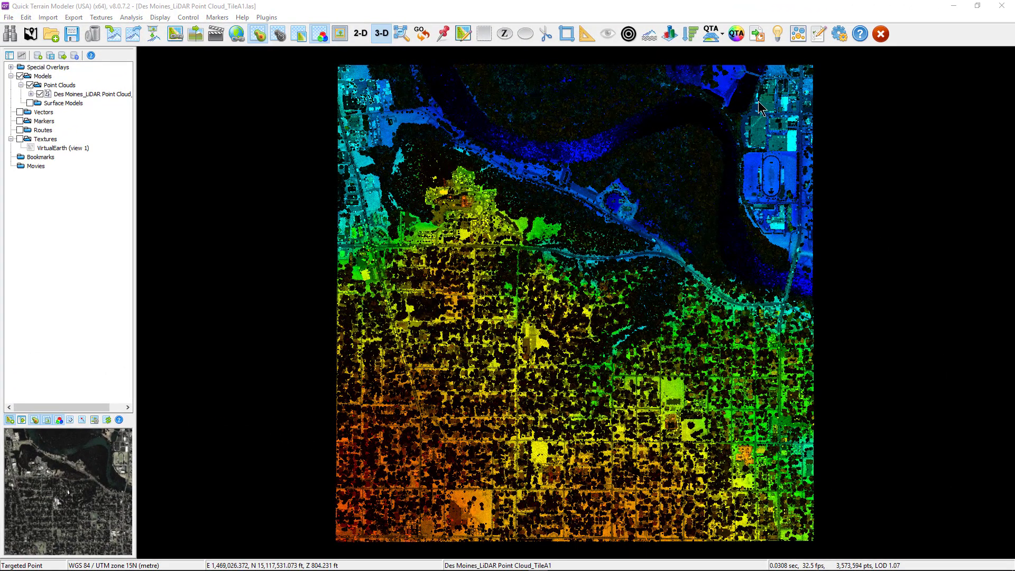
Find the 20 highest-Z points, select the top Z 589.70 outlier, and minimize the list to inspect it.
{"action": "left_click", "coordinate": [689, 36]}
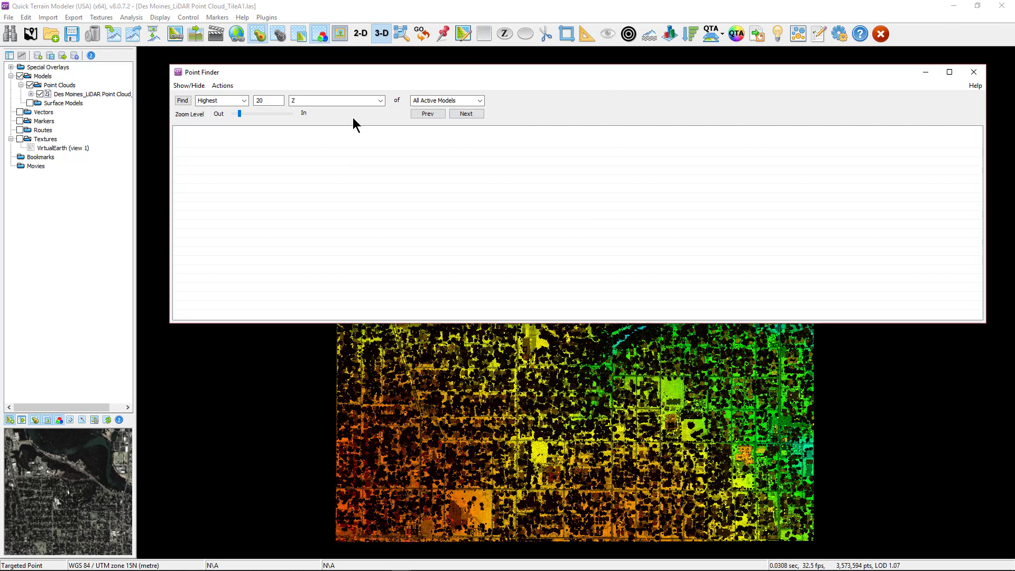
{"action": "left_click", "coordinate": [183, 102]}
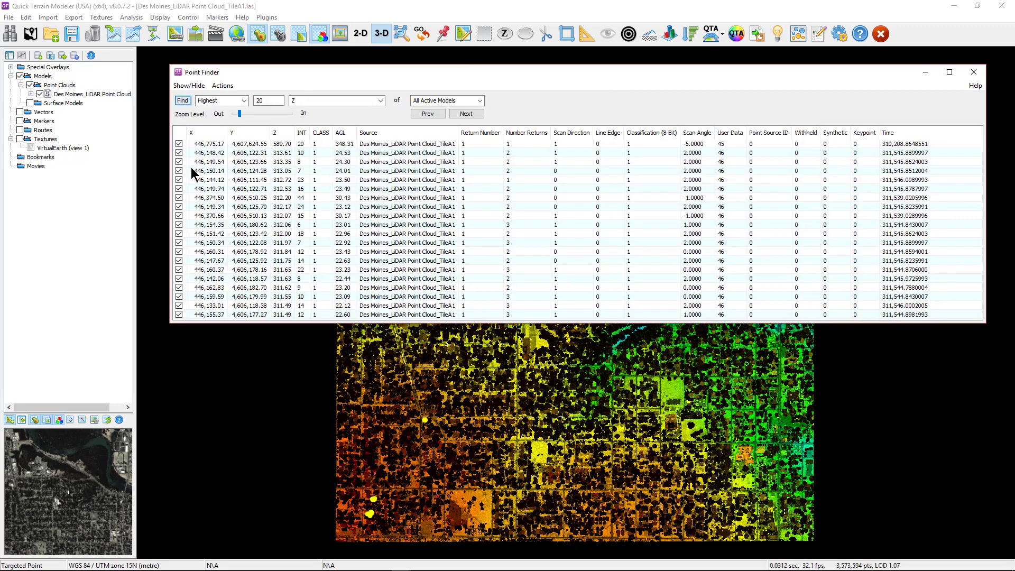
{"action": "left_click", "coordinate": [223, 144]}
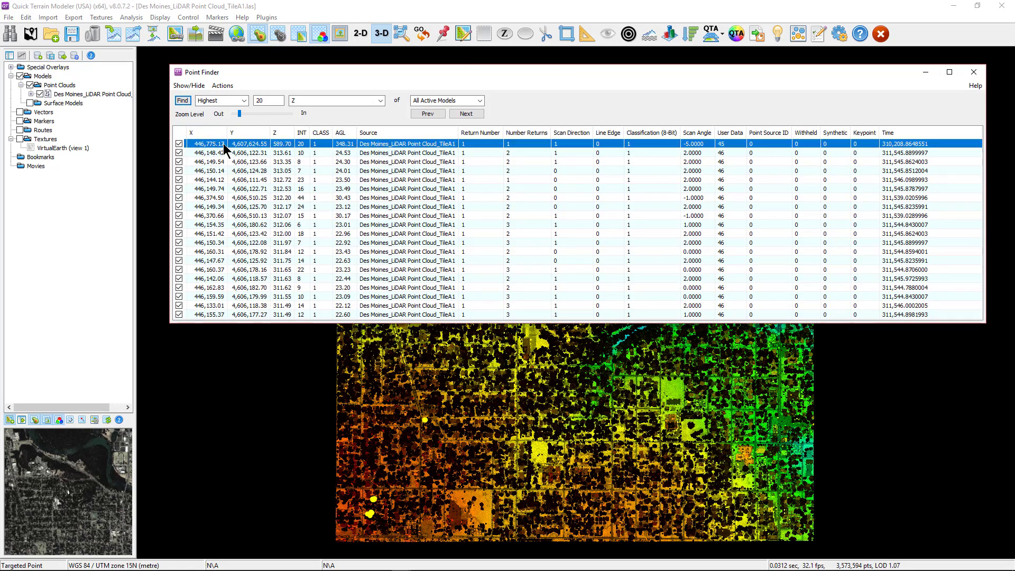
{"action": "left_click", "coordinate": [926, 73]}
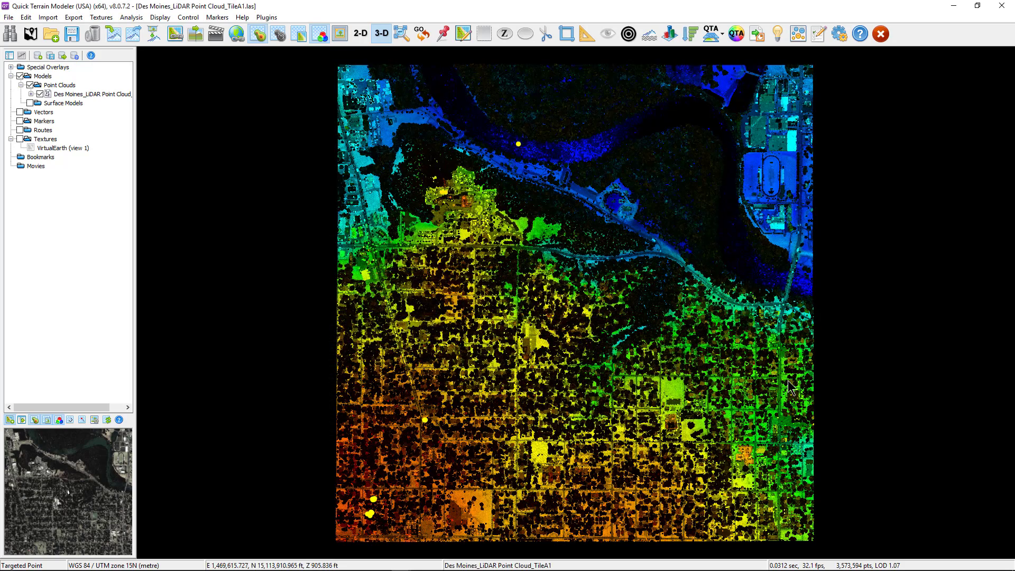